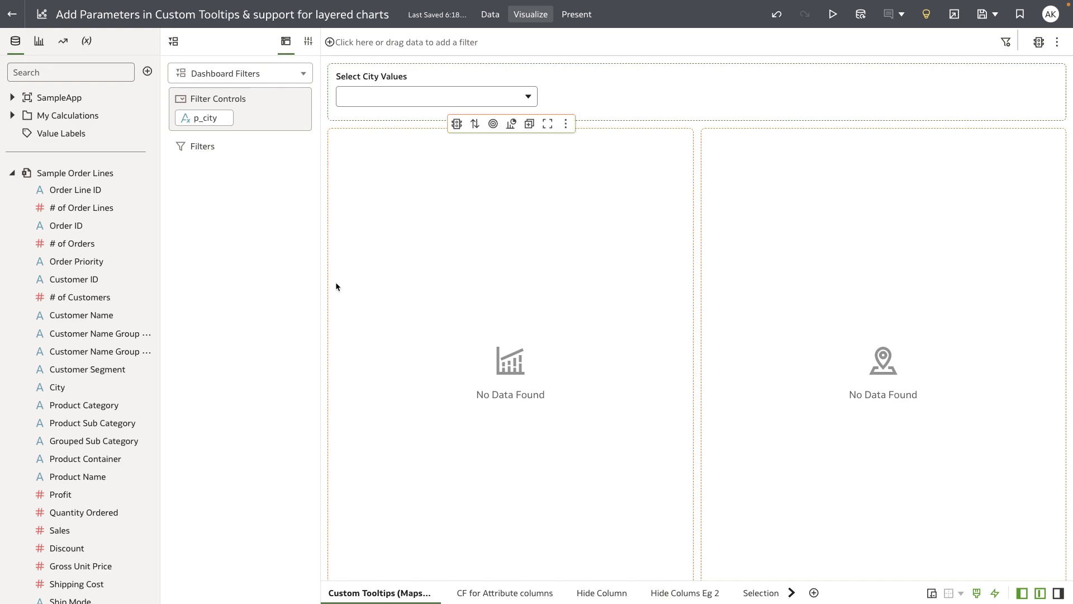
# - Select Adelaide, Ahmedabad, Ahmednagar, Albany and Aomori as the p_city values
pyautogui.click(397, 103)
pyautogui.click(375, 168)
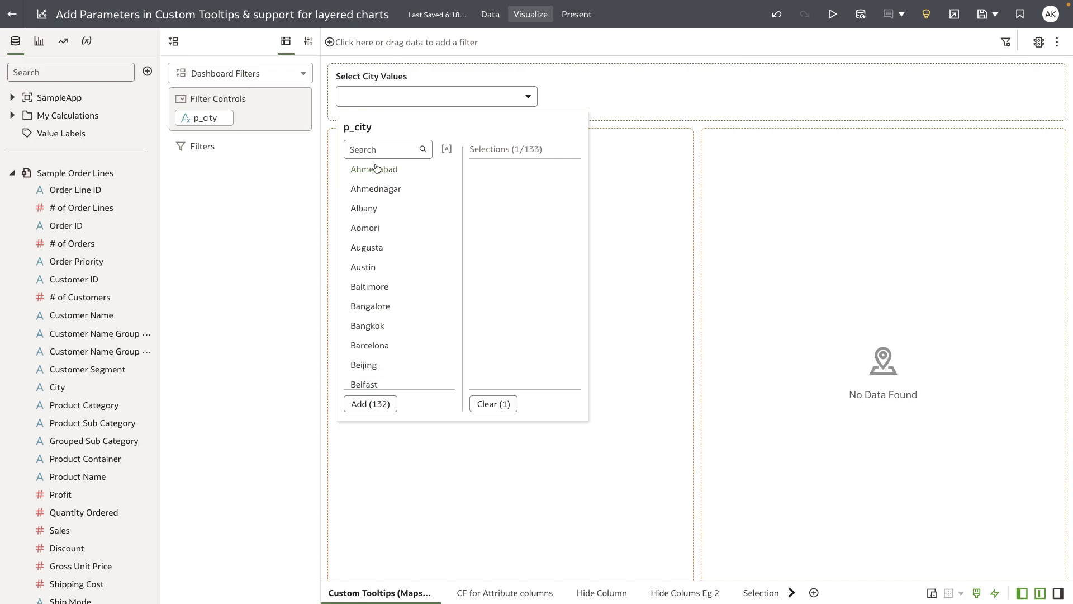
pyautogui.click(375, 169)
pyautogui.click(375, 168)
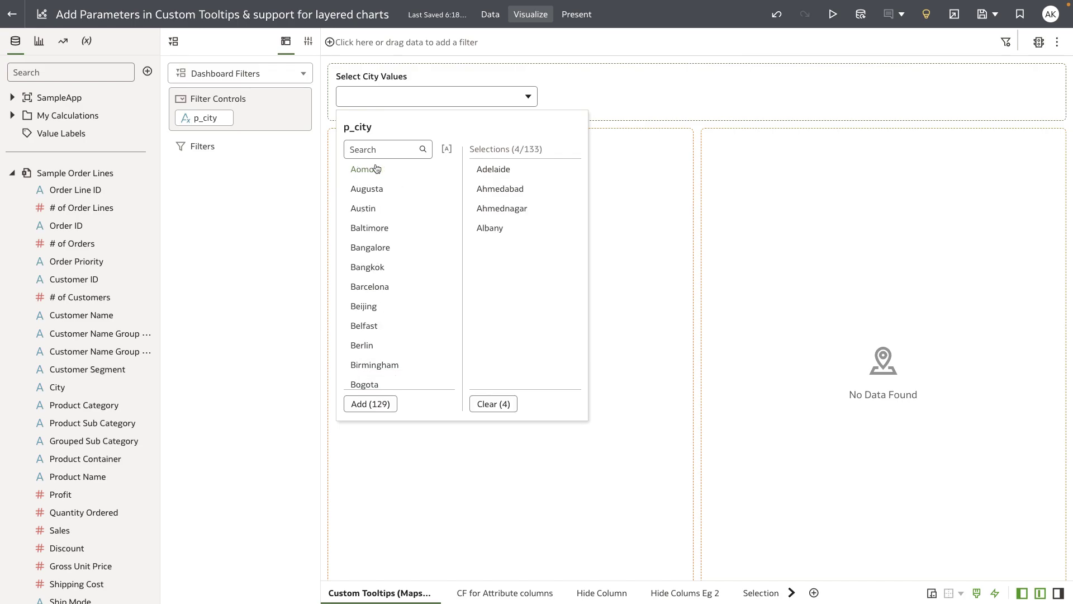
pyautogui.click(623, 85)
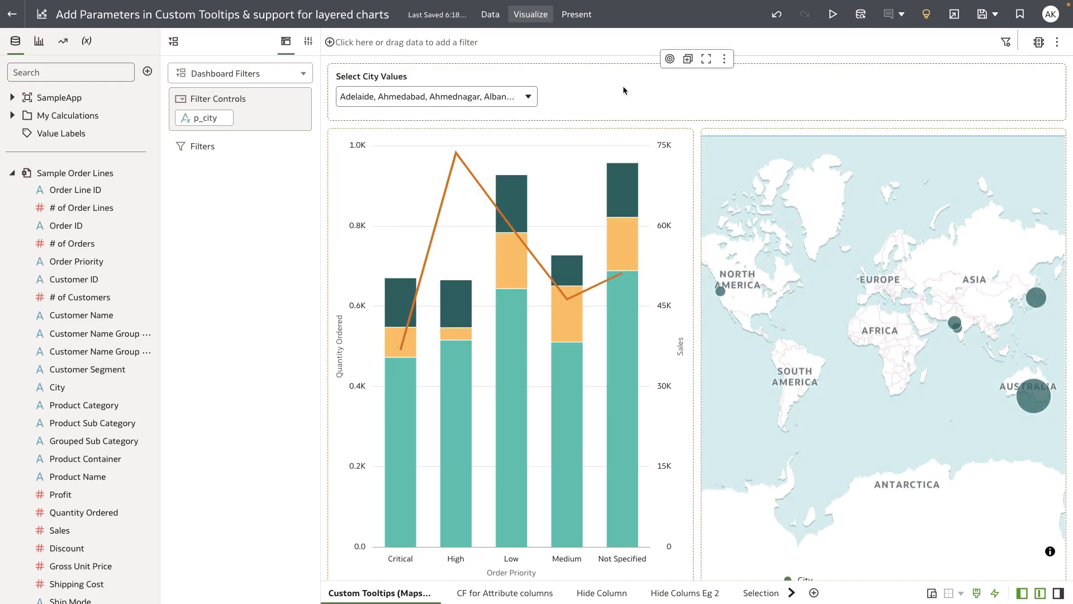
pyautogui.moveTo(456, 148)
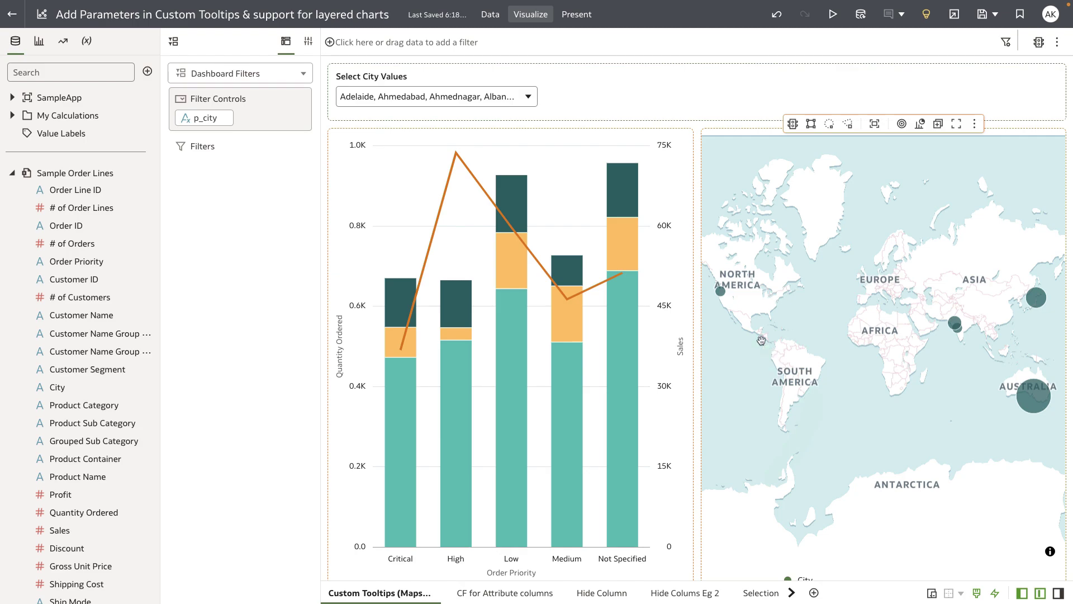
pyautogui.moveTo(400, 302)
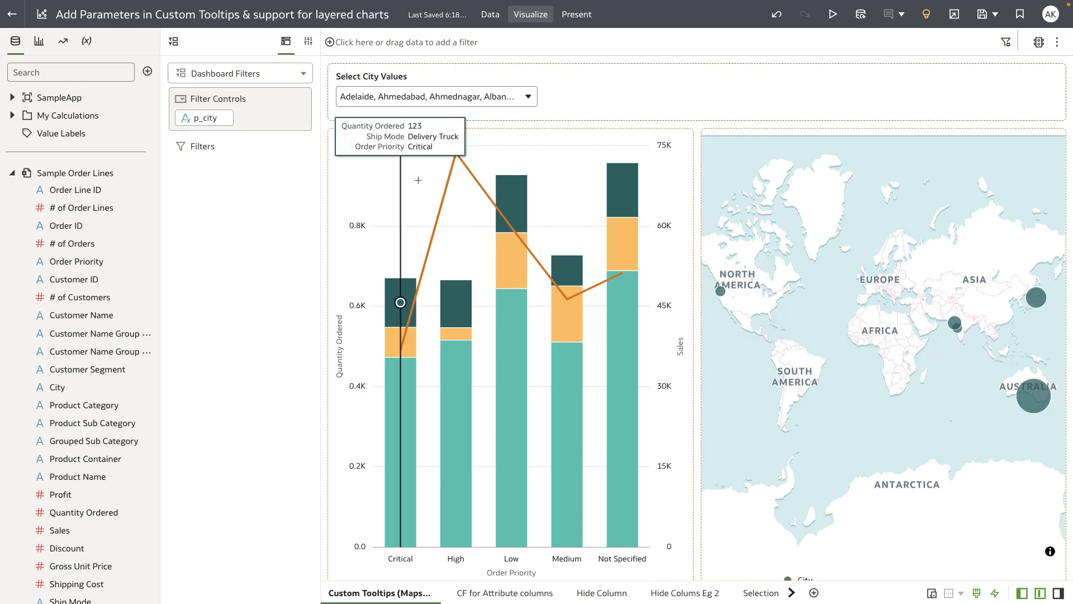
# - Check the map's filtered-cities tooltip, then select the overlay chart to see its layers
pyautogui.click(709, 219)
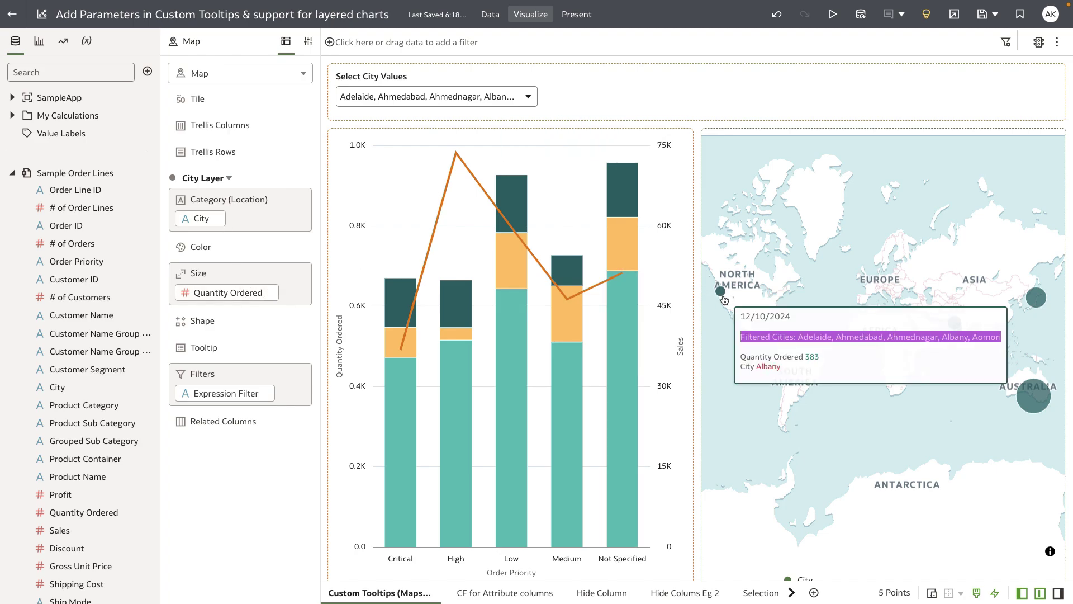
pyautogui.moveTo(720, 292)
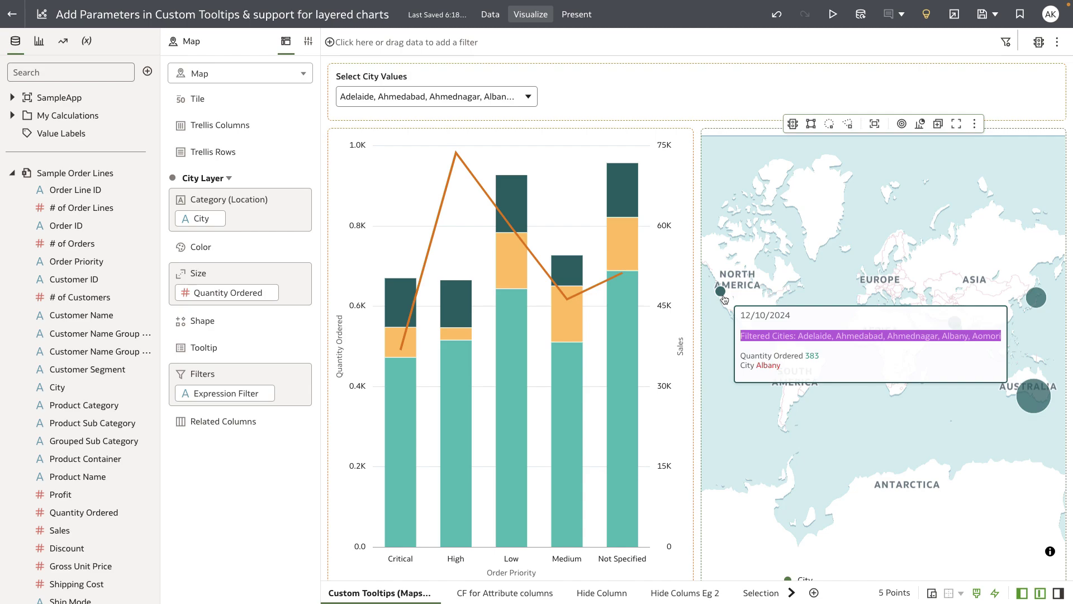
pyautogui.click(395, 192)
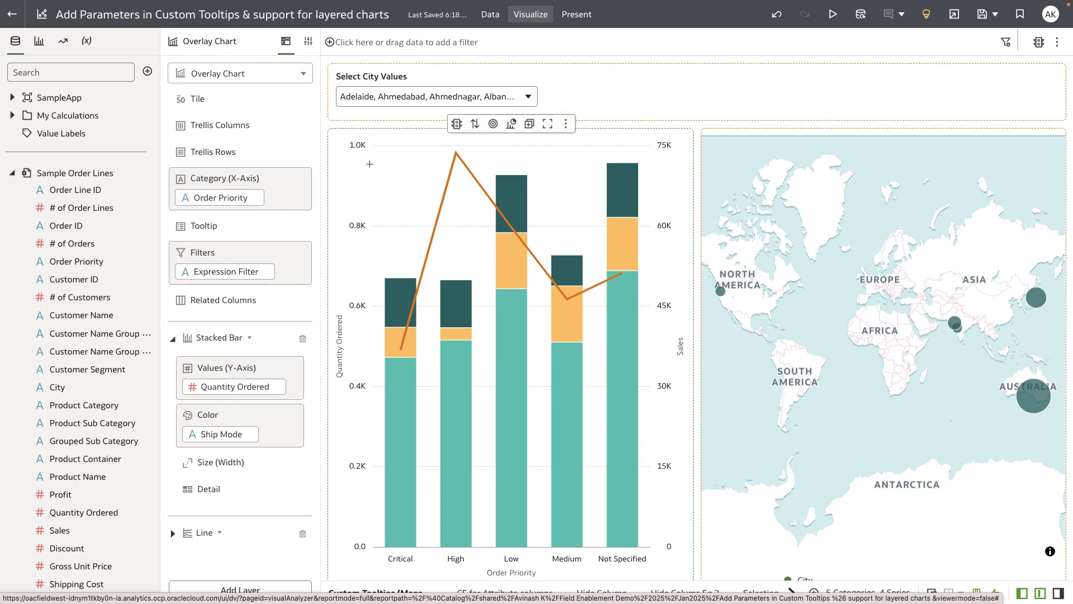
# - Set the overlay chart's Tooltip property to Custom
pyautogui.click(308, 44)
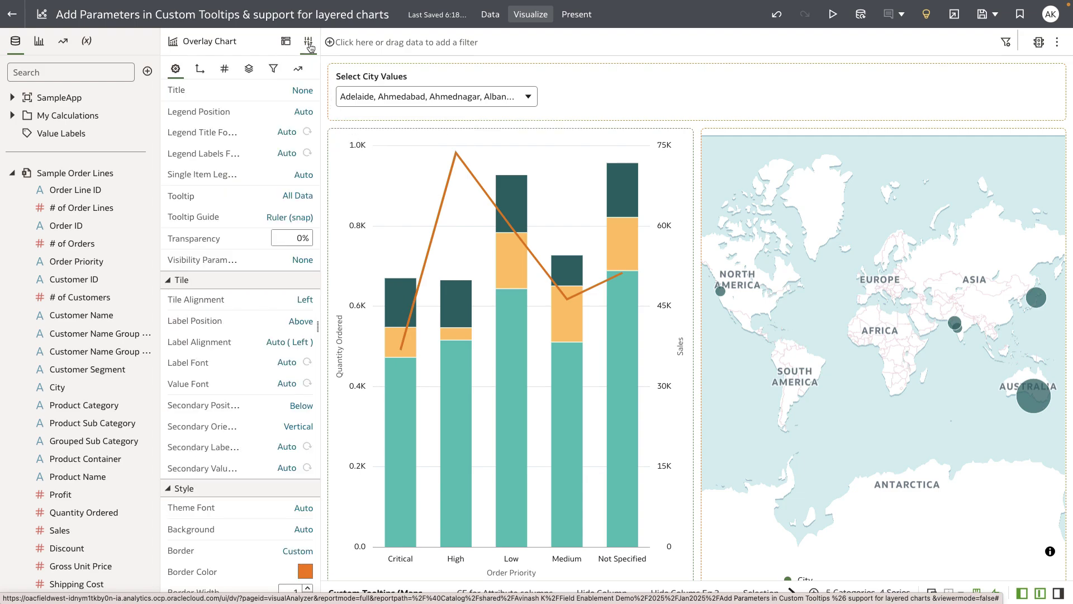
pyautogui.click(295, 198)
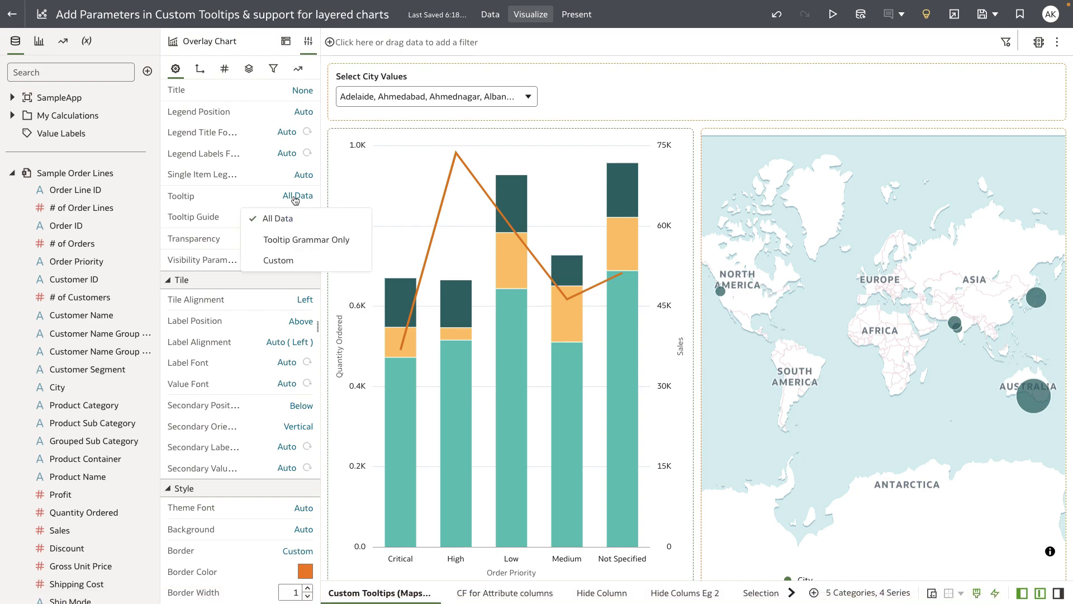
pyautogui.click(285, 260)
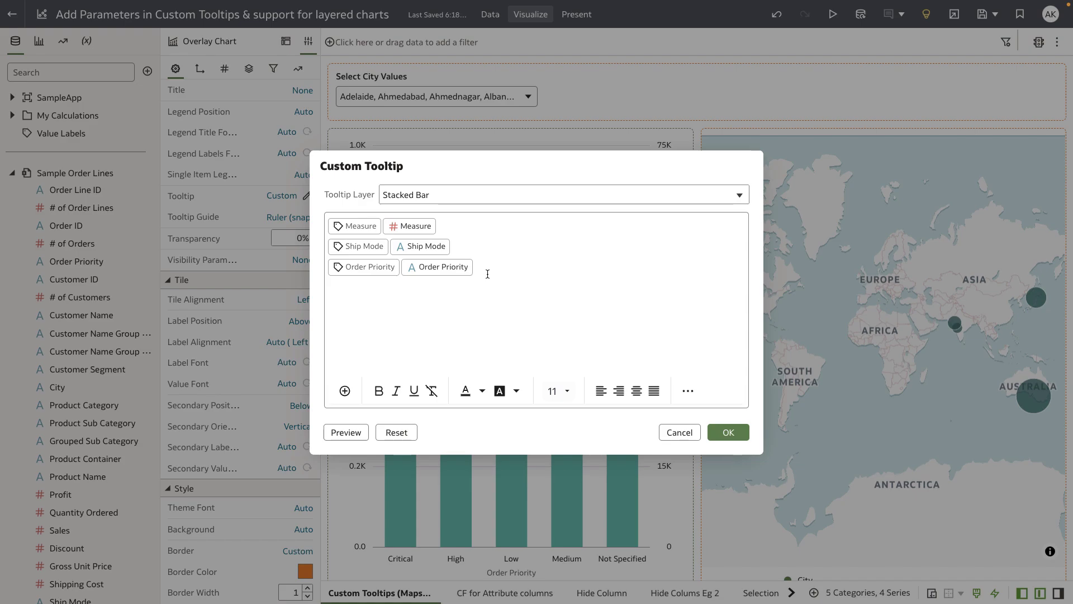
# - Replace the Stacked Bar tooltip with the total order volume sentence and preview it
pyautogui.press('BackSpace')
pyautogui.press('BackSpace')
pyautogui.press('BackSpace')
pyautogui.press('BackSpace')
pyautogui.press('BackSpace')
pyautogui.press('BackSpace')
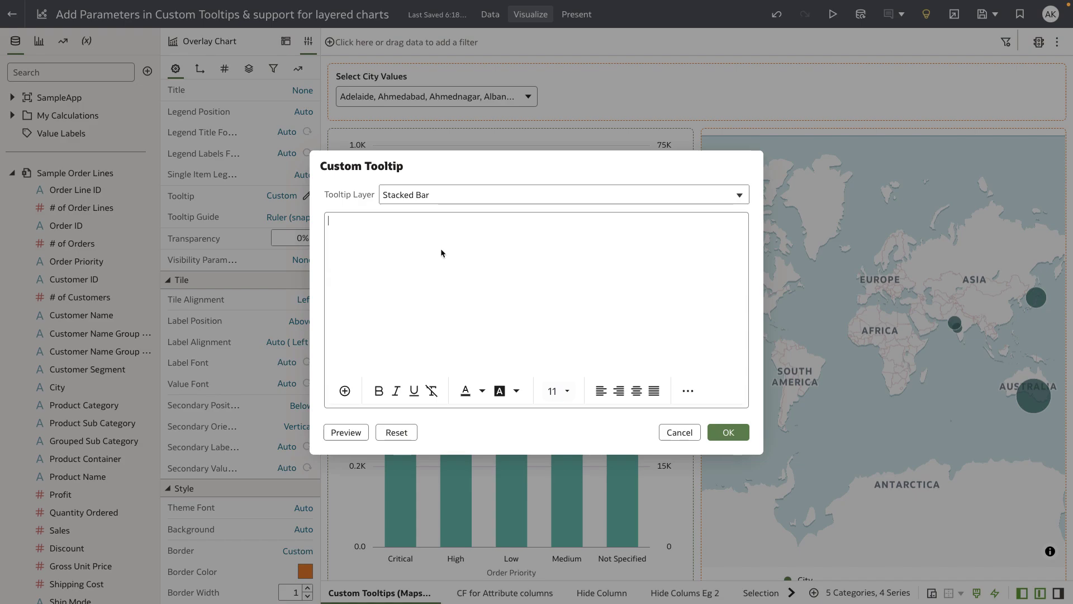
pyautogui.hotkey('ctrl', 'z')
pyautogui.hotkey('ctrl', 'z')
pyautogui.hotkey('ctrl', 'z')
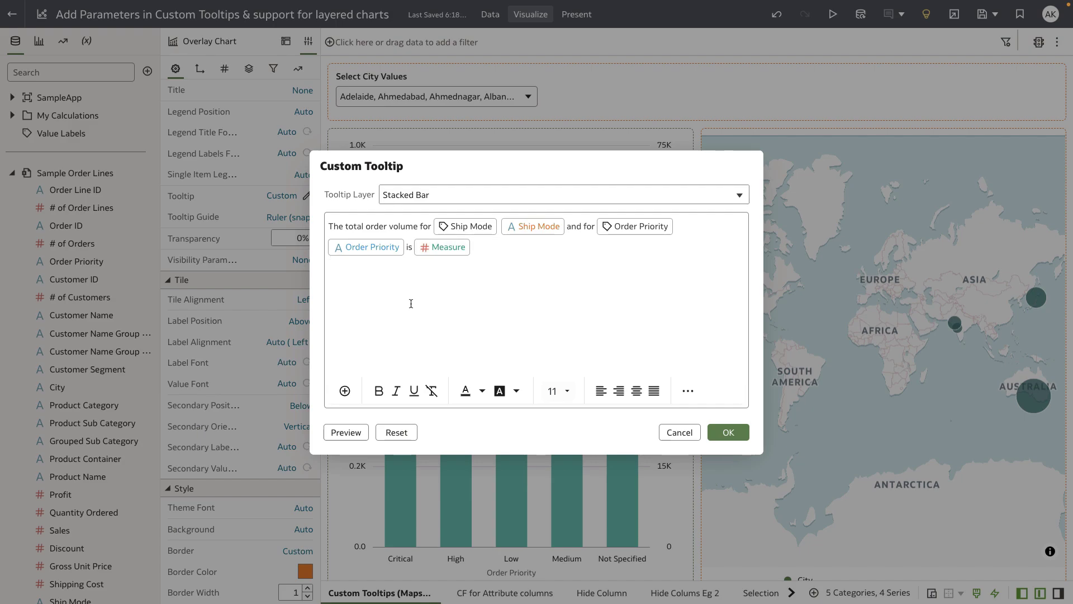
pyautogui.click(351, 433)
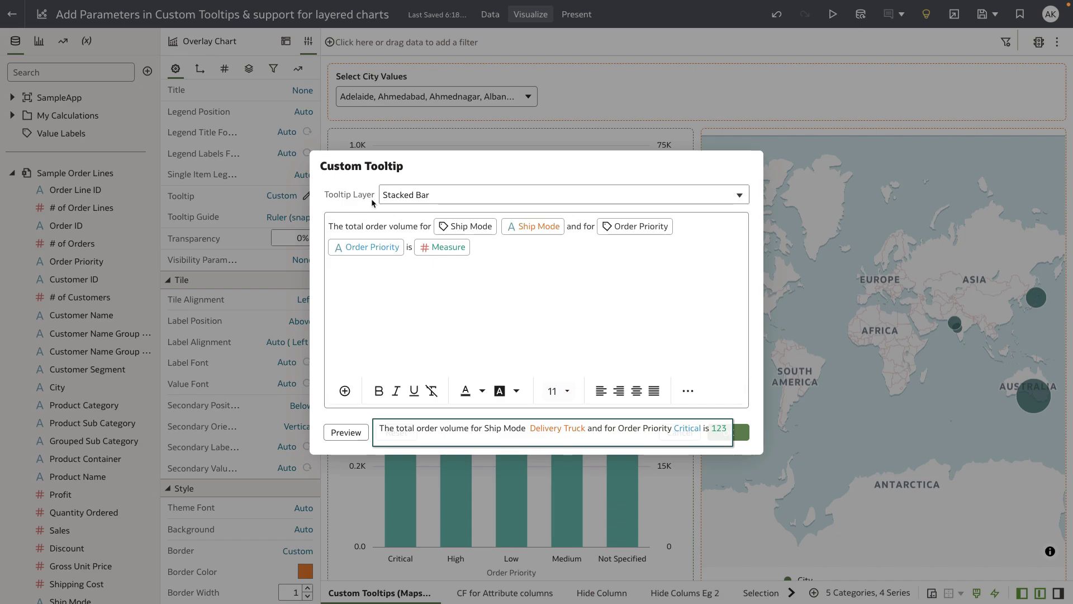
pyautogui.click(422, 195)
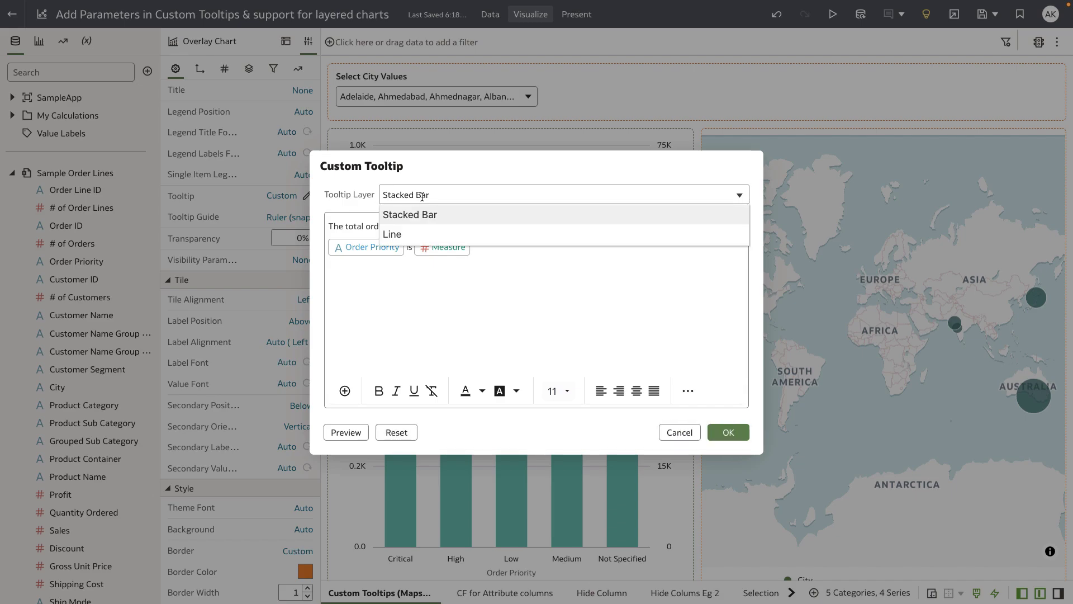
# - In the Line layer tooltip, colour Measure green and Order Priority orange, then apply
pyautogui.click(413, 234)
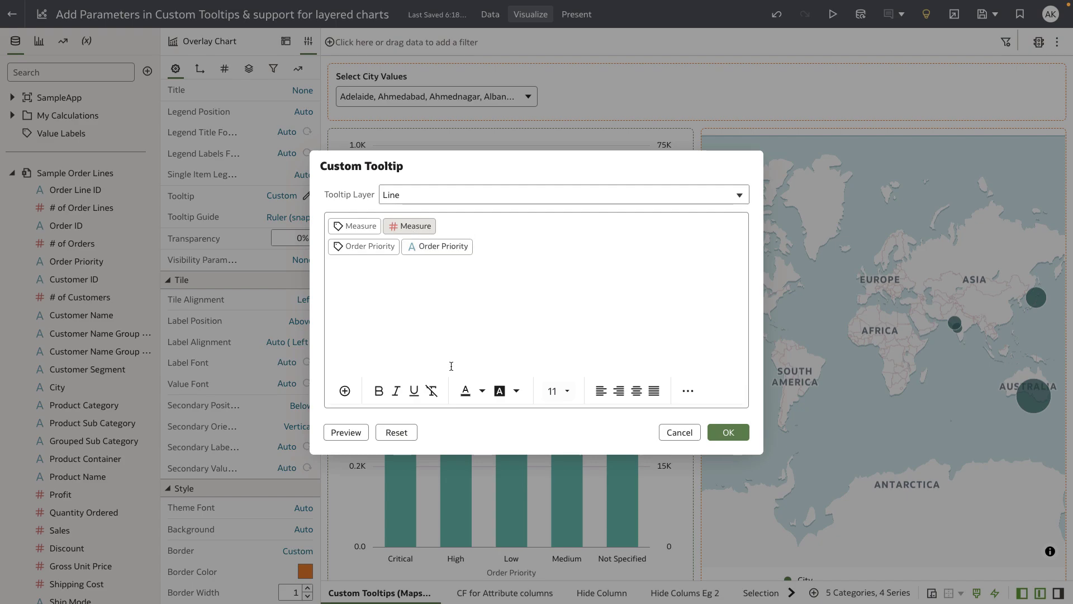
pyautogui.click(483, 390)
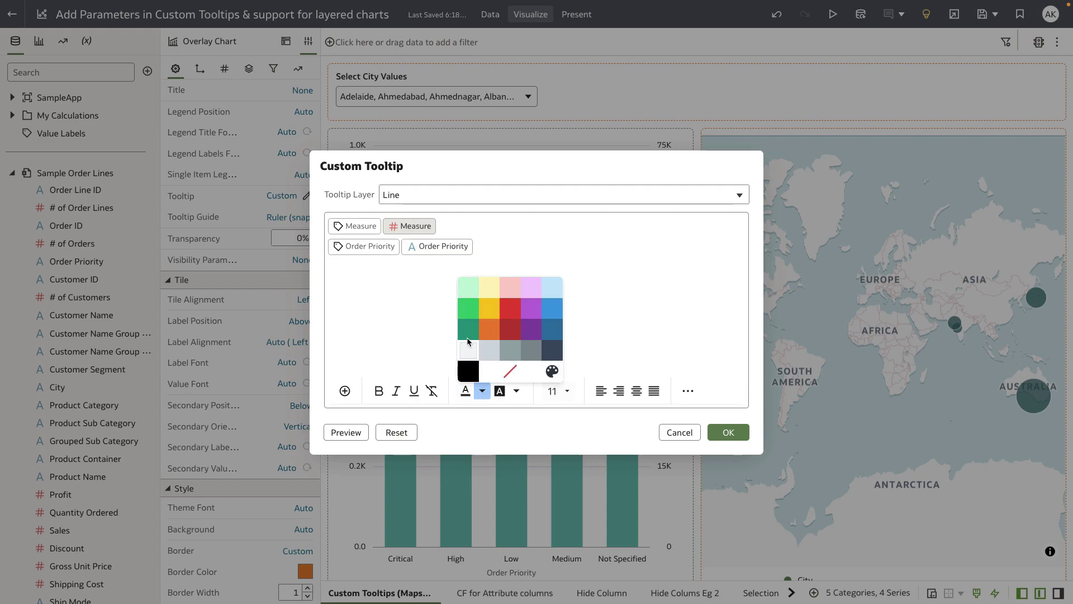
pyautogui.click(468, 328)
pyautogui.click(443, 252)
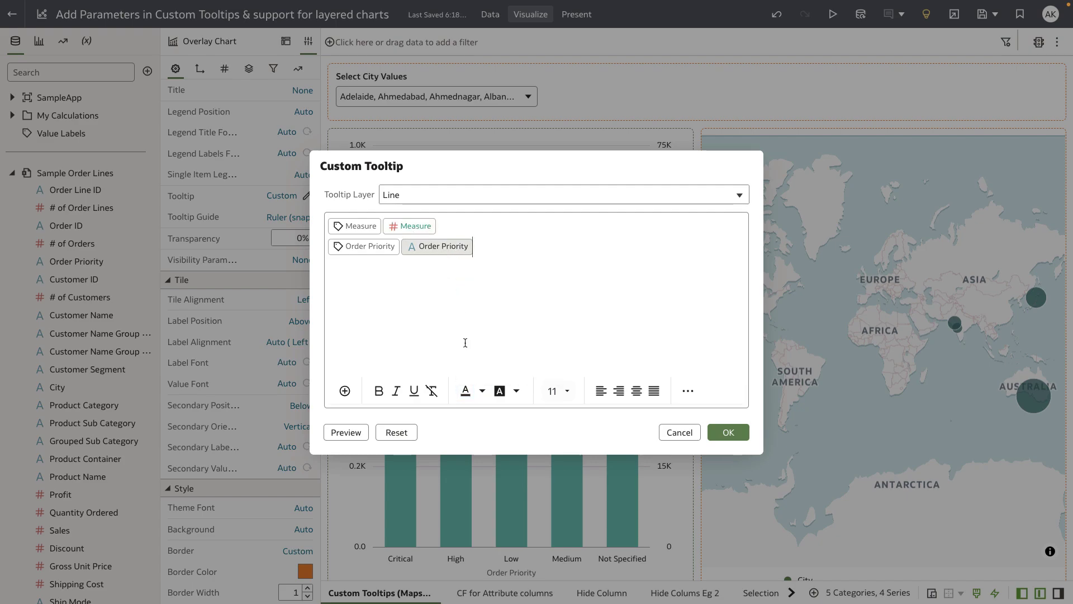
pyautogui.click(483, 390)
pyautogui.click(488, 329)
pyautogui.click(722, 431)
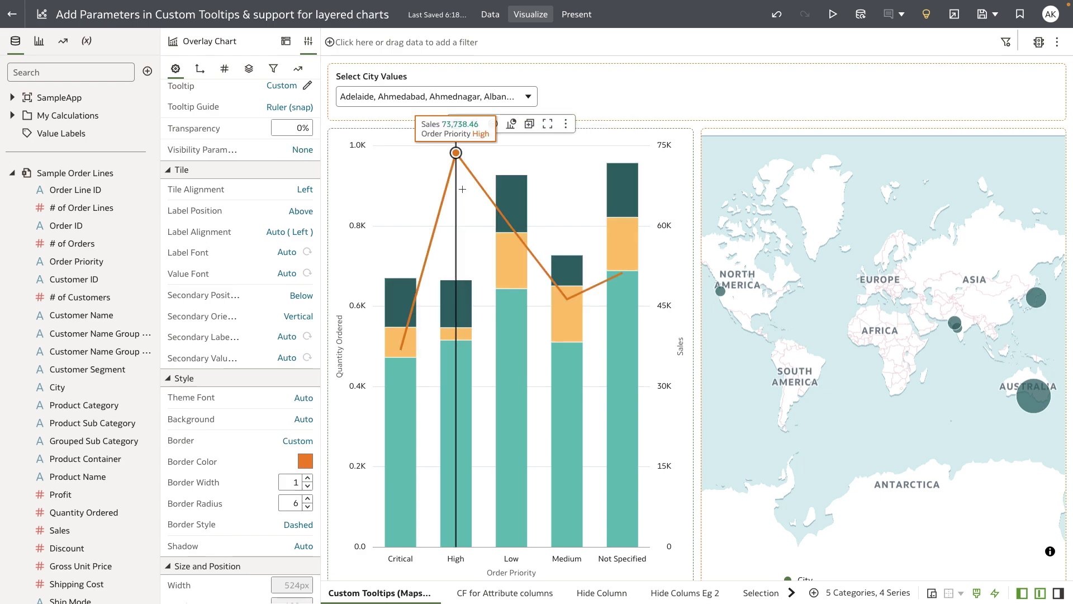
# - Reopen the tooltip editor, review the Stacked Bar and Line layers, and cancel unchanged
pyautogui.moveTo(456, 152)
pyautogui.click(306, 87)
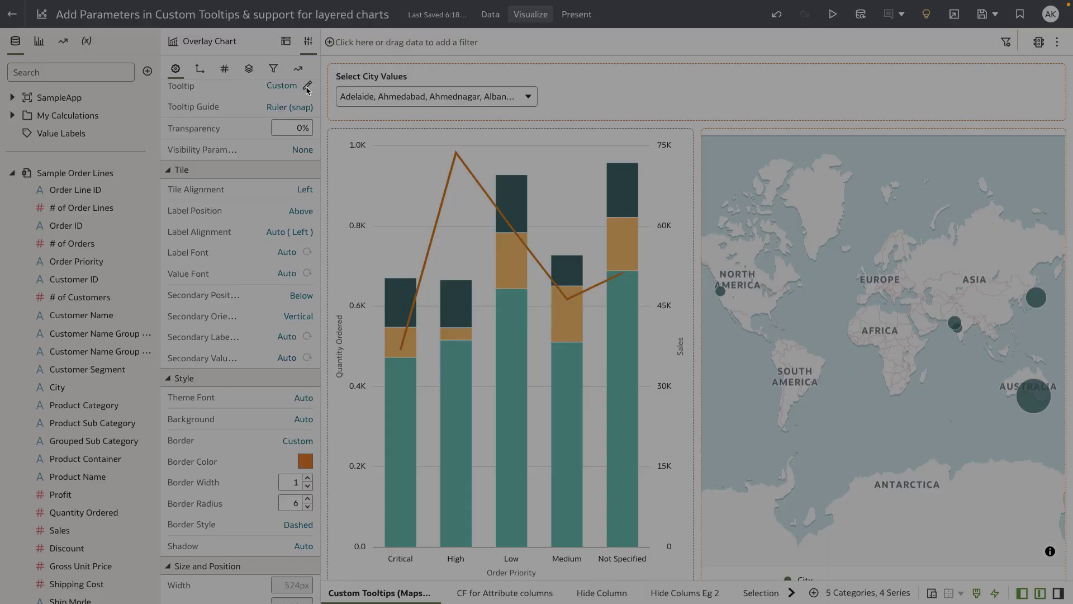
pyautogui.click(448, 194)
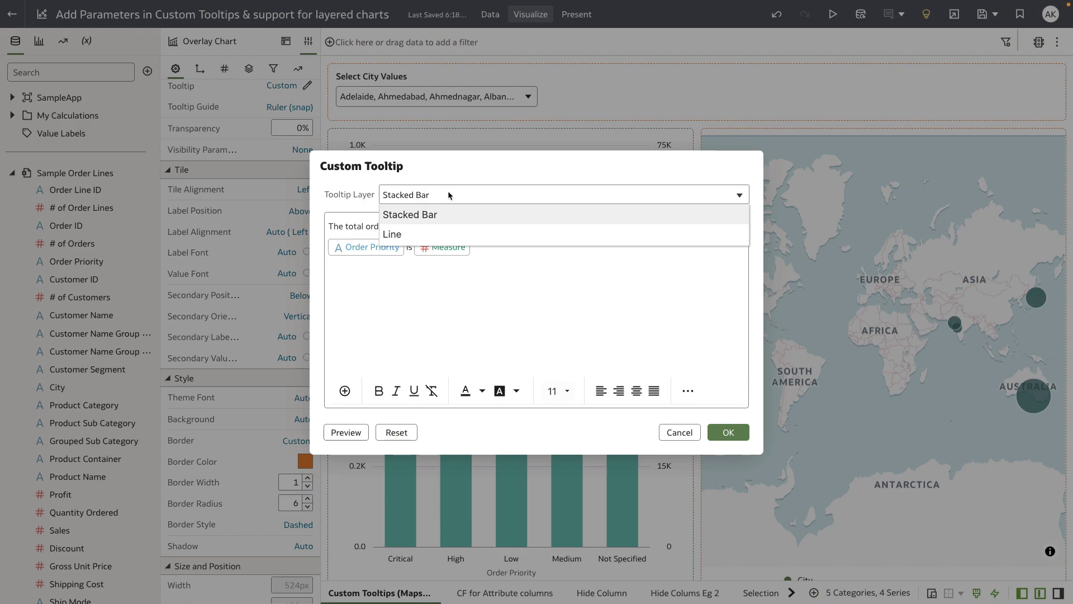
pyautogui.click(455, 180)
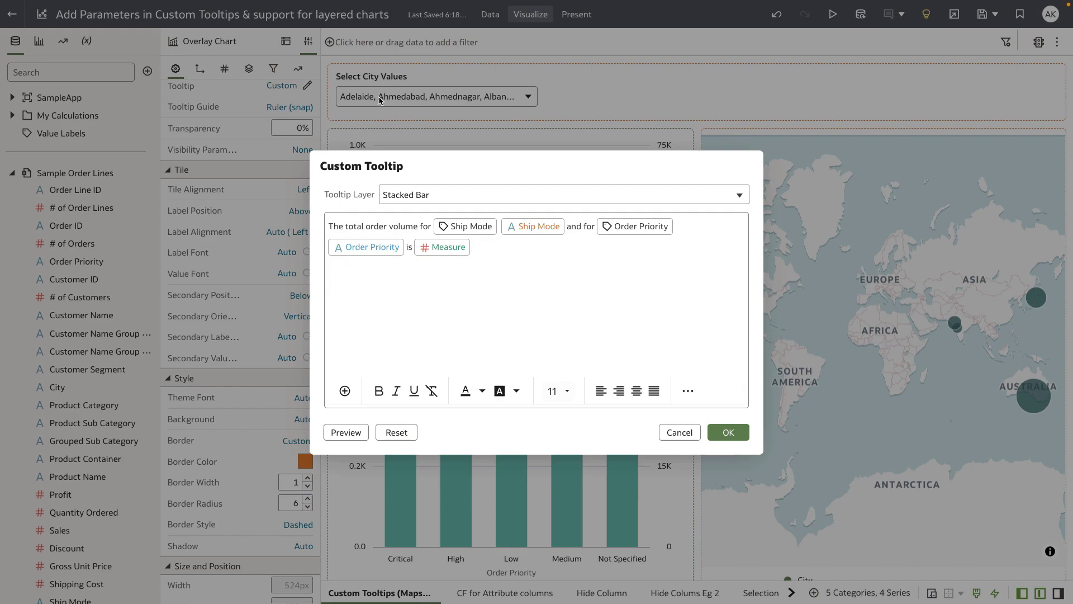
pyautogui.click(675, 432)
# - Confirm the p_city parameter settings without overwriting its current five cities
pyautogui.click(86, 40)
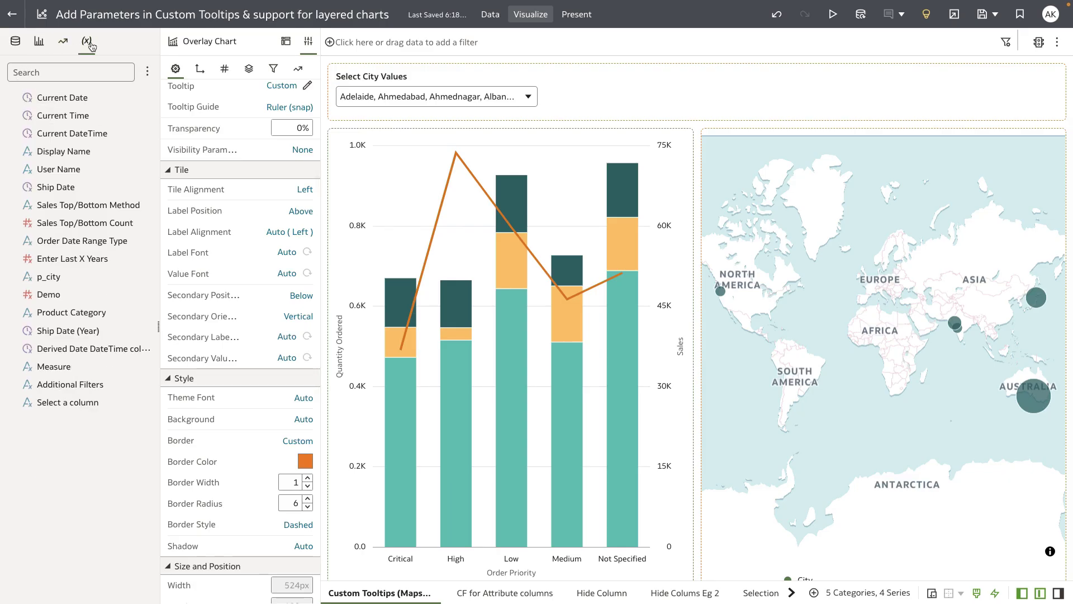
pyautogui.rightClick(57, 276)
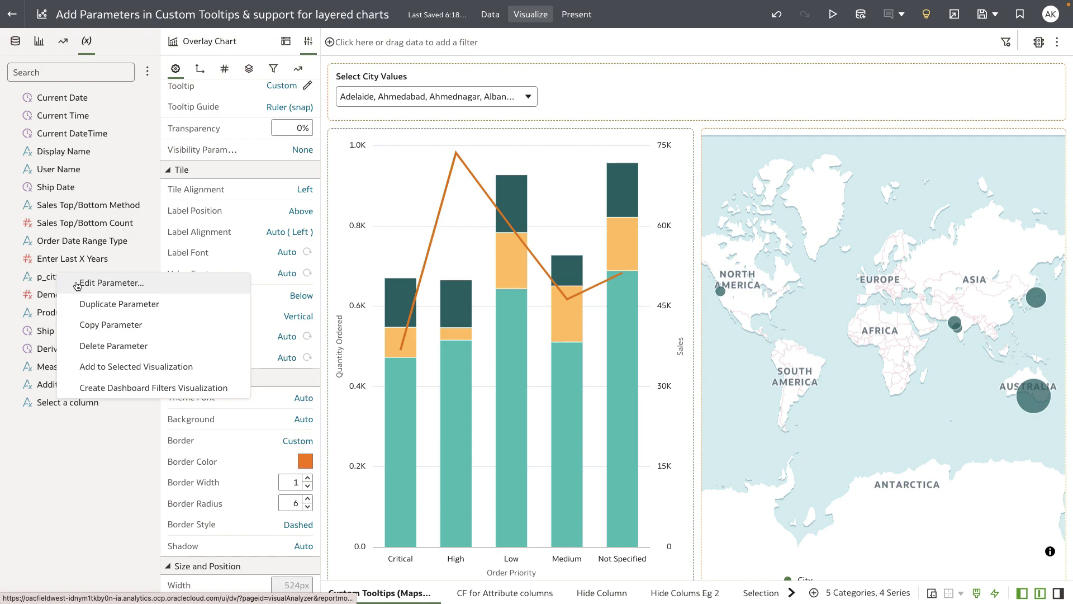
pyautogui.click(77, 284)
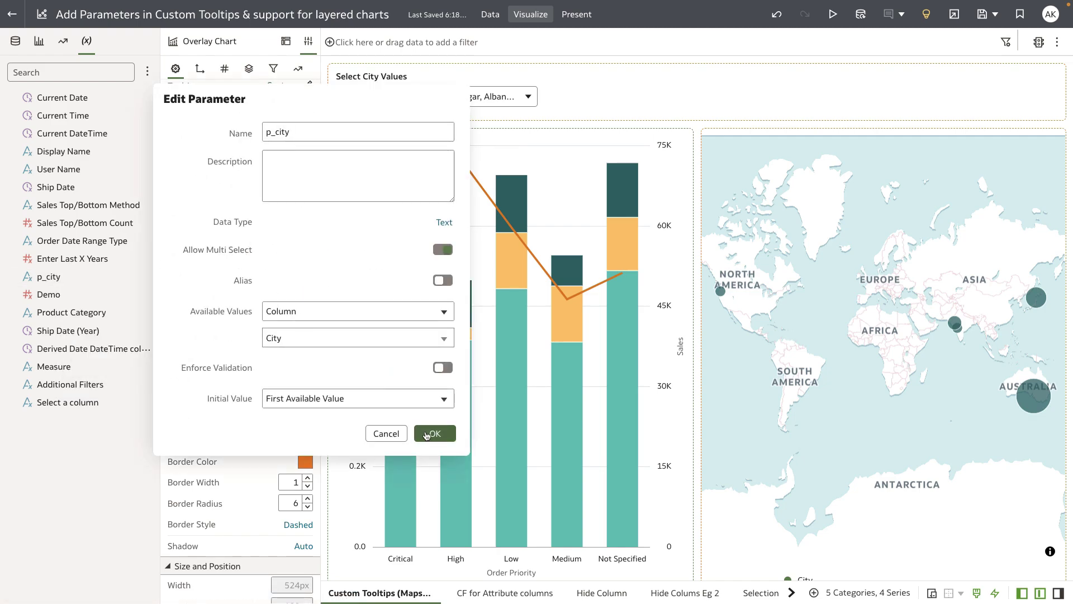
pyautogui.click(434, 433)
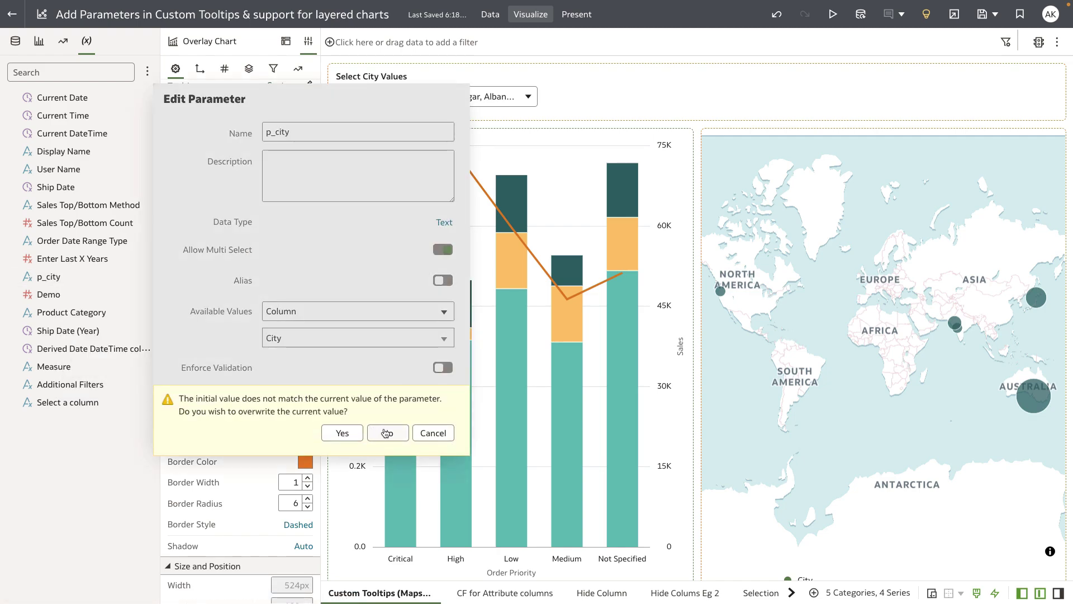
pyautogui.click(388, 433)
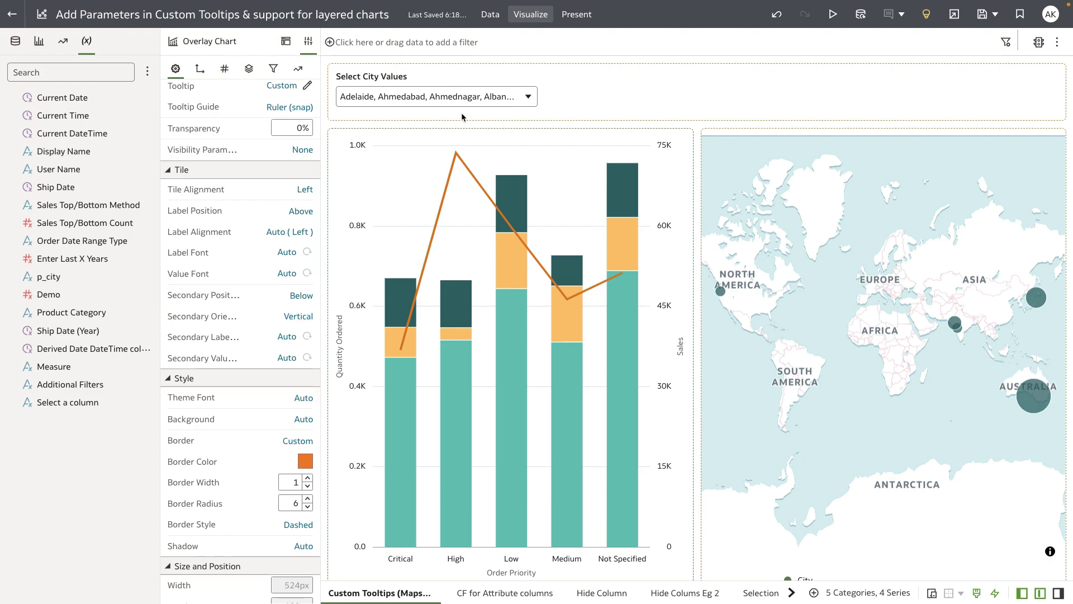
pyautogui.moveTo(433, 90)
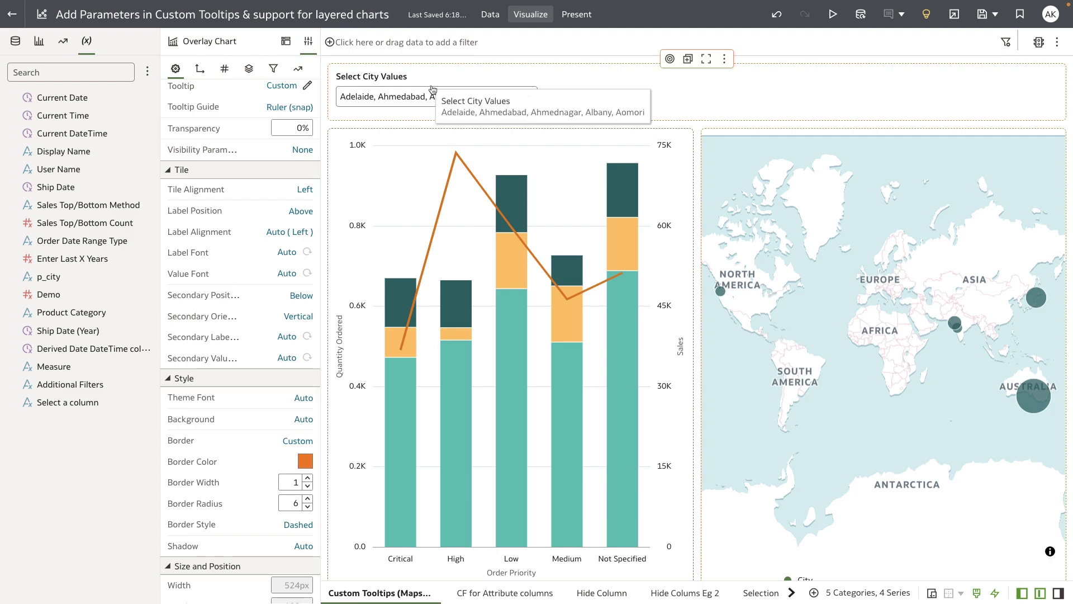
pyautogui.click(306, 87)
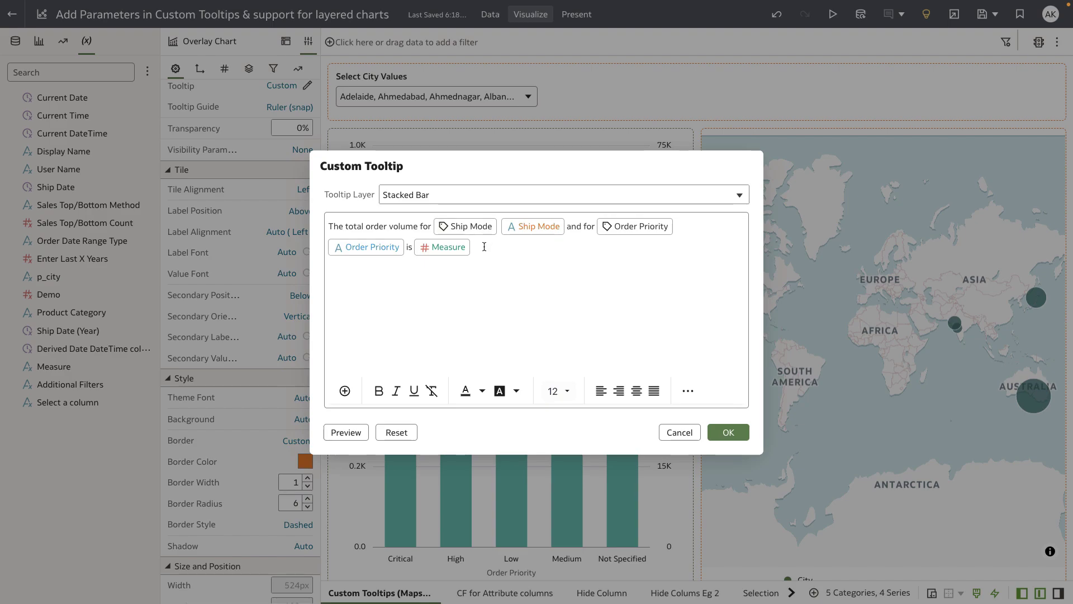
pyautogui.click(484, 246)
pyautogui.press('Return')
pyautogui.write('@')
pyautogui.write('paramete')
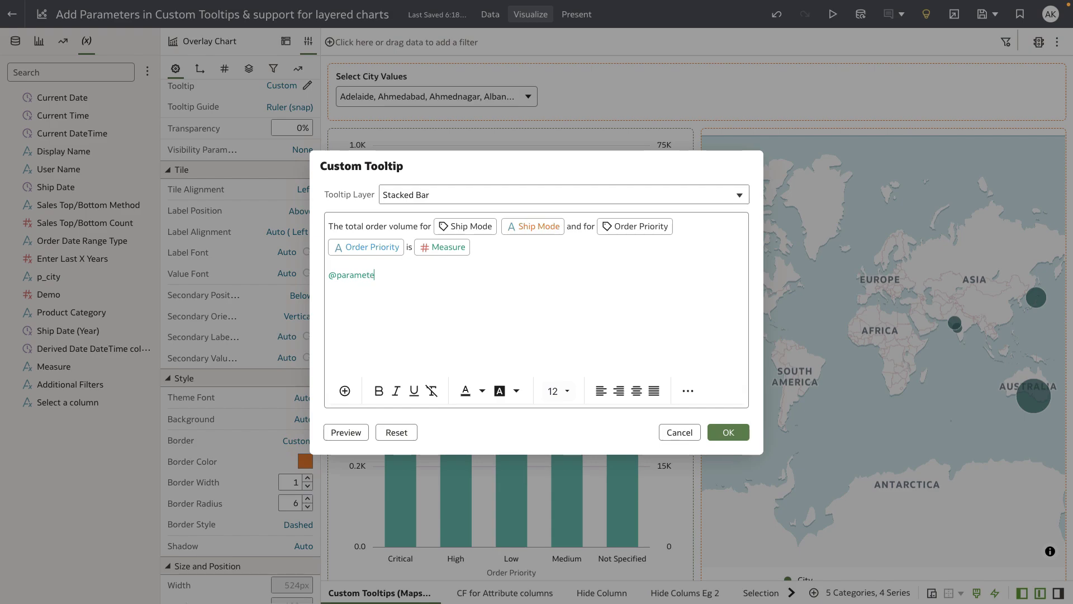
pyautogui.write('r("p')
pyautogui.write('_city"')
pyautogui.write(')')
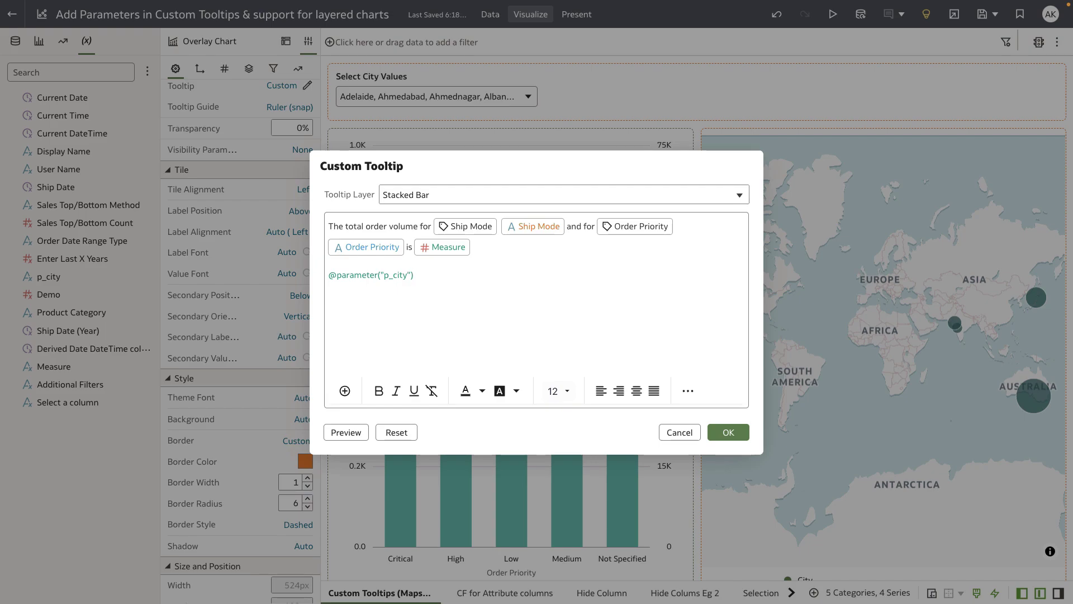
pyautogui.click(728, 433)
pyautogui.moveTo(514, 326)
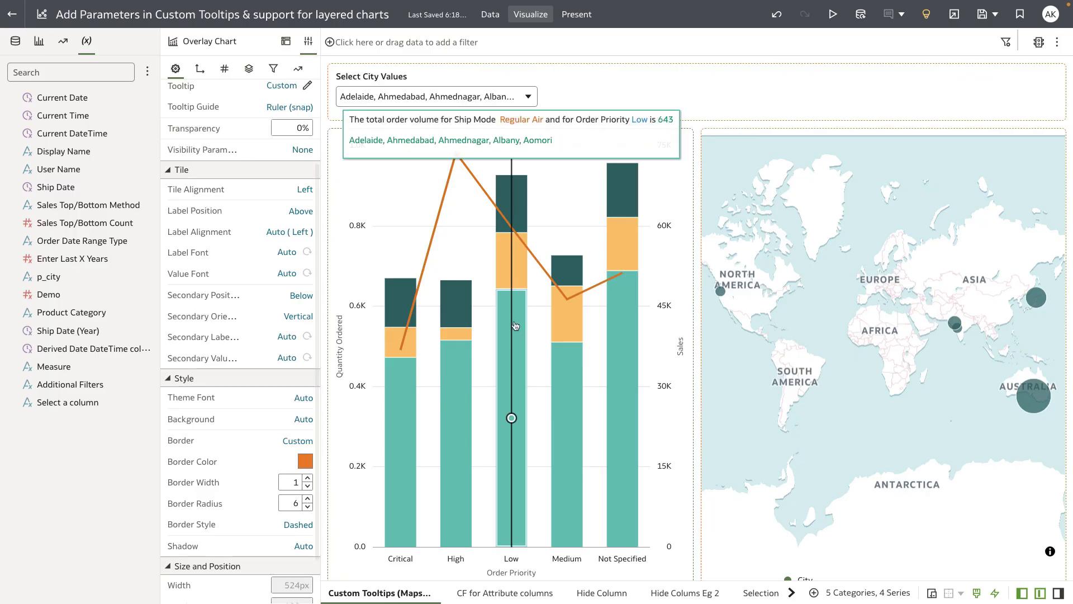